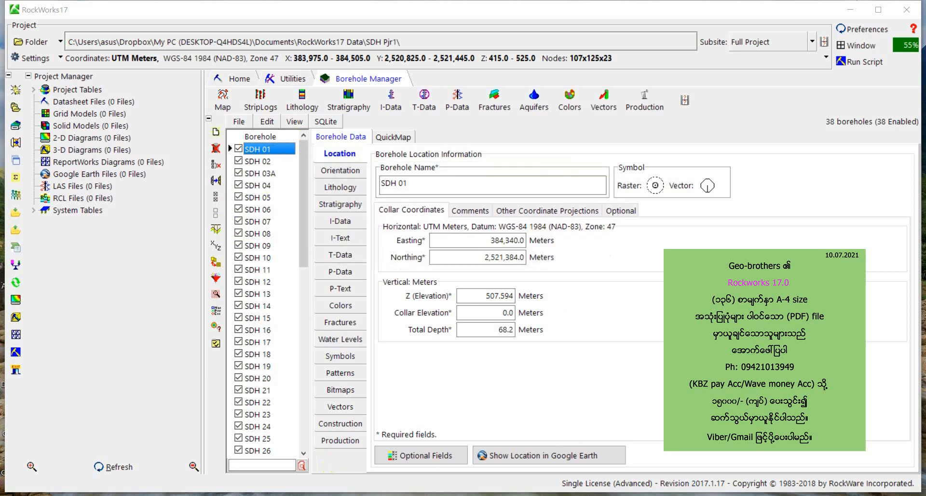
- Switch to SDH Location.xlsx in Excel and examine the column layout of its DH Location, Orientation, Litho, Strati and Assay sheets
left_click(432, 494)
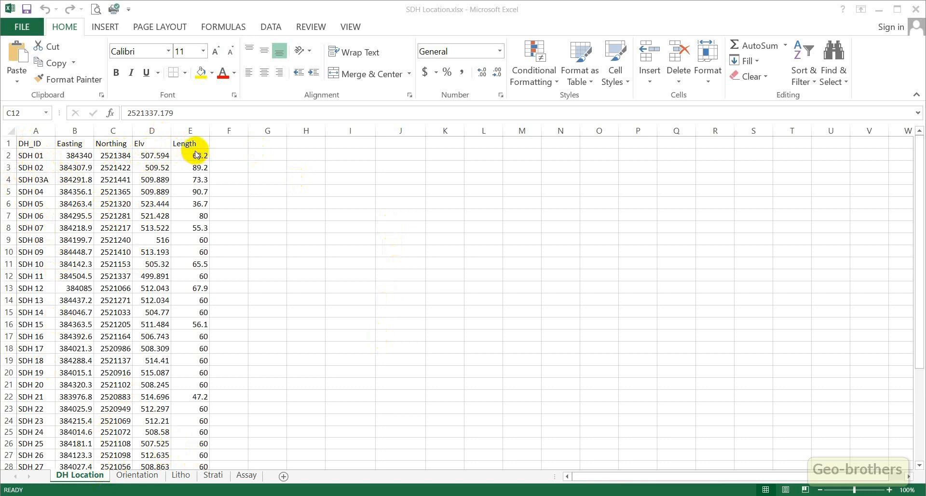
left_click(148, 478)
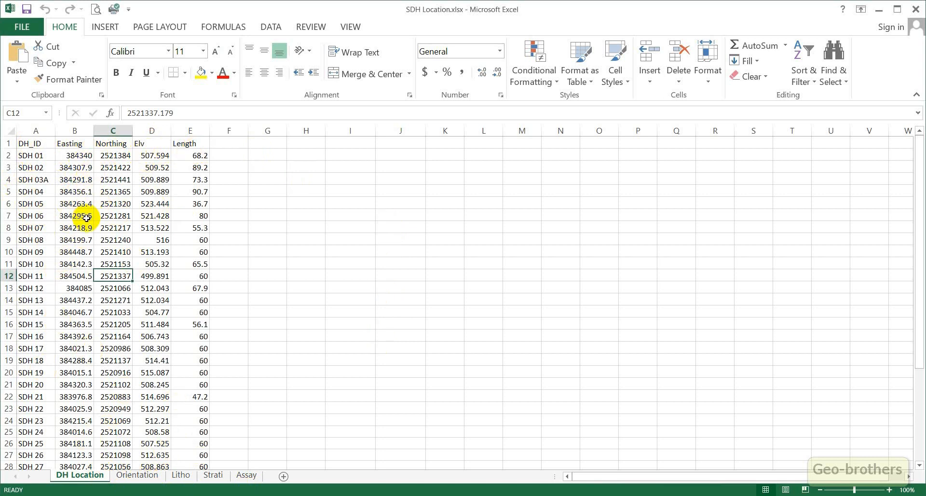
left_click(151, 475)
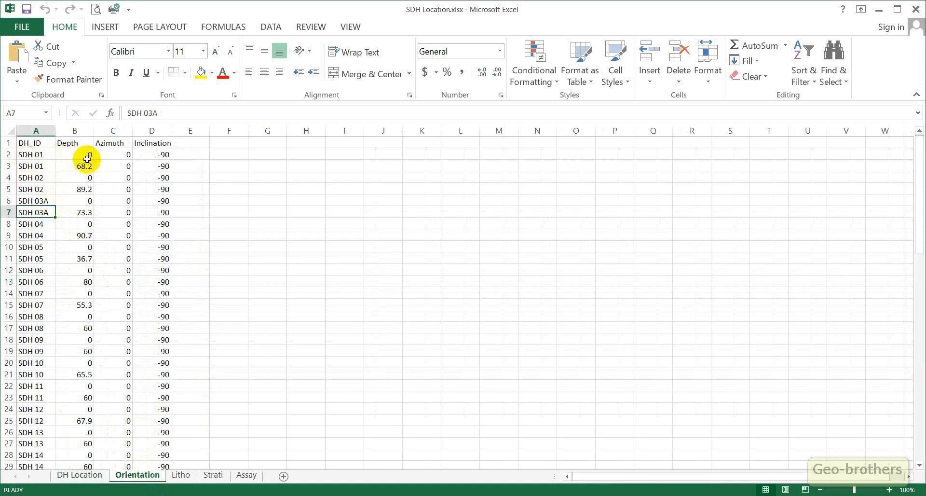
left_click(182, 476)
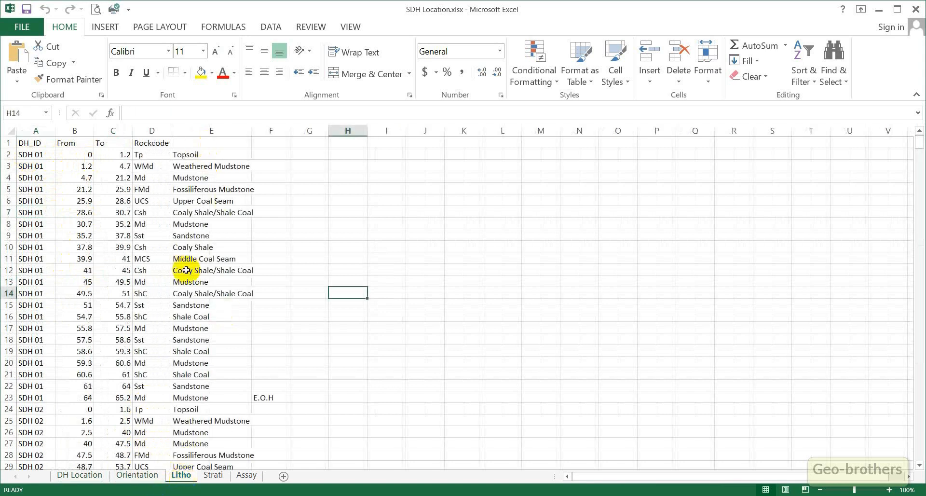
scroll(190, 306, "down", 8)
scroll(190, 306, "down", 8)
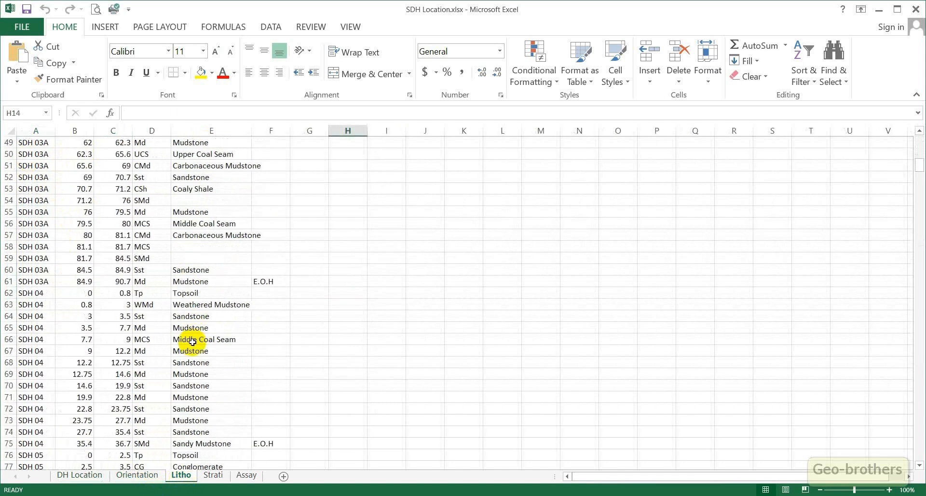
left_click(213, 475)
scroll(171, 266, "down", 6)
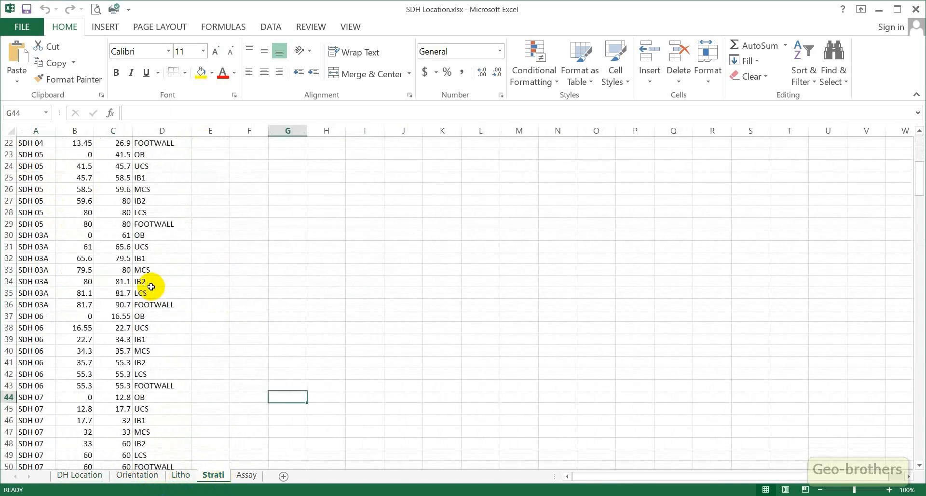
scroll(161, 318, "down", 4)
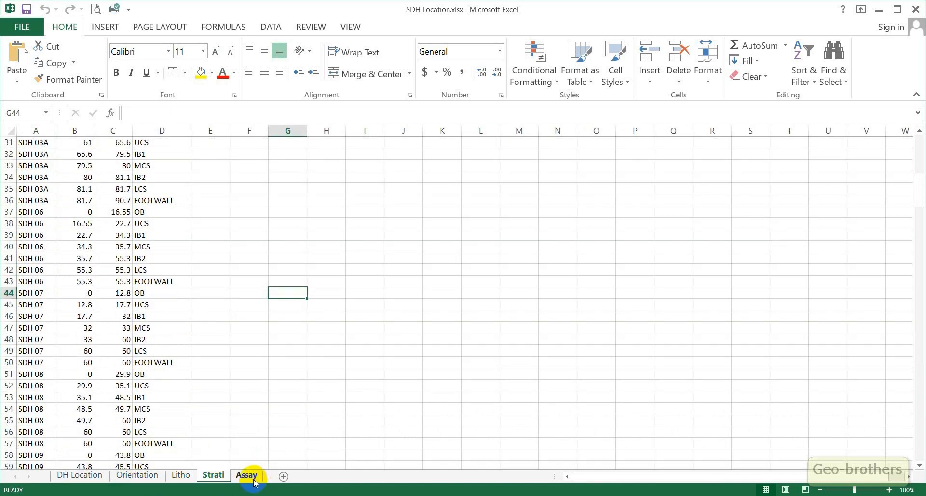
left_click(246, 475)
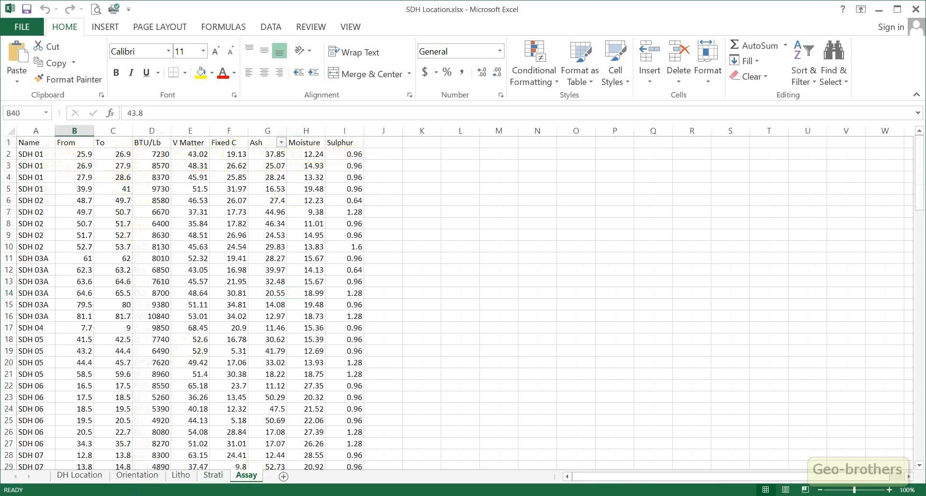
left_click(139, 476)
left_click(93, 476)
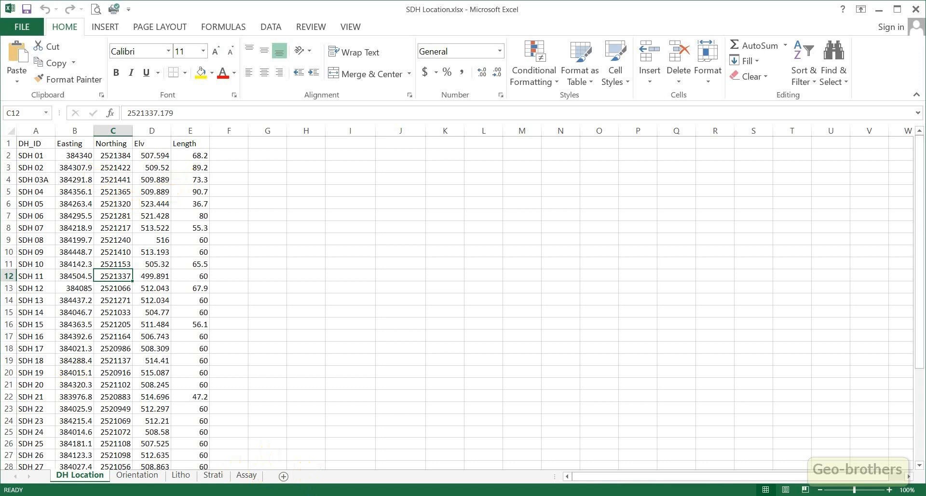
- Switch back to RockWorks17 and start a multiple-table Excel import for the boreholes, declining the database backup
key("alt+Tab")
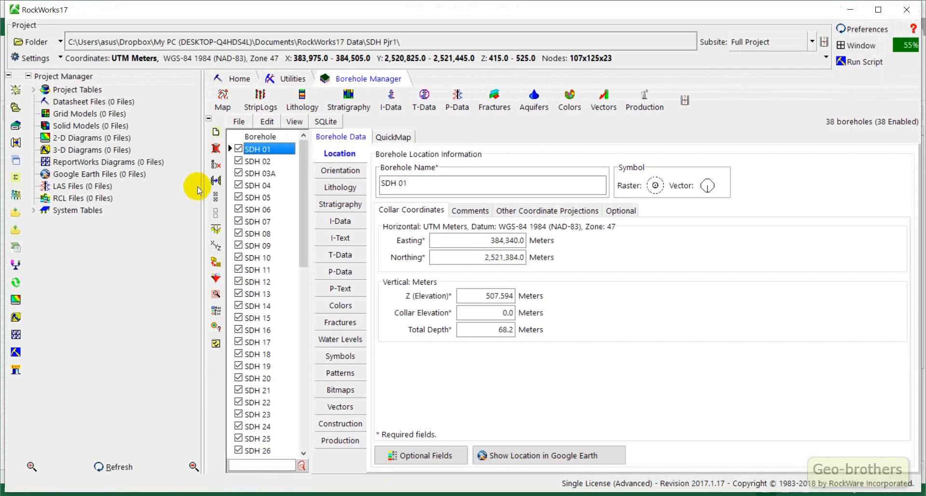
left_click(240, 123)
mouse_move(296, 247)
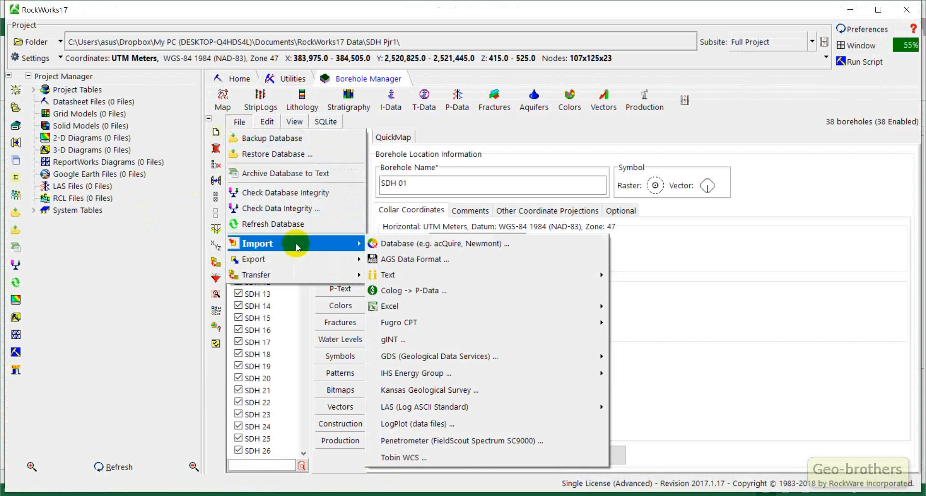
mouse_move(448, 305)
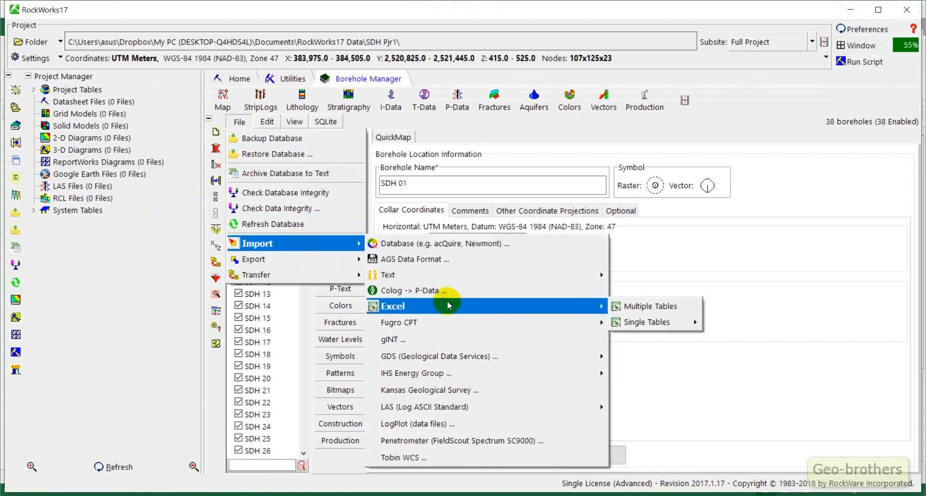
left_click(656, 308)
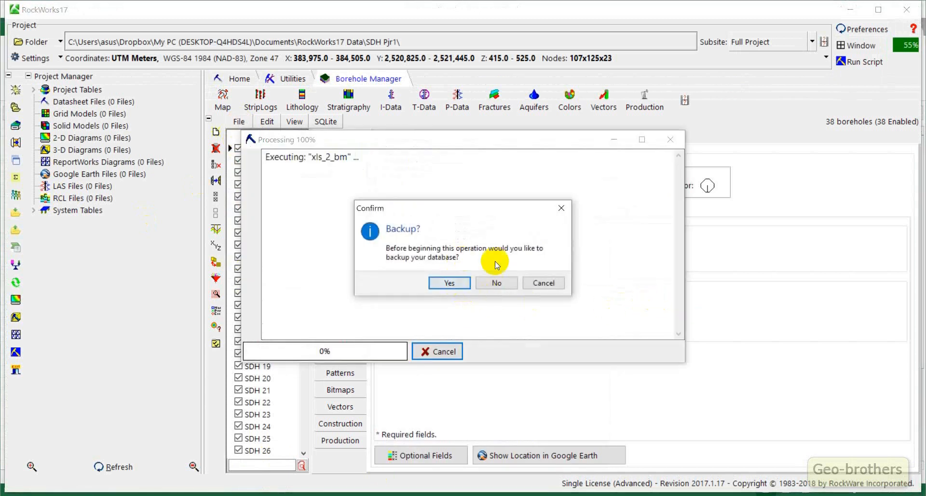
left_click(498, 284)
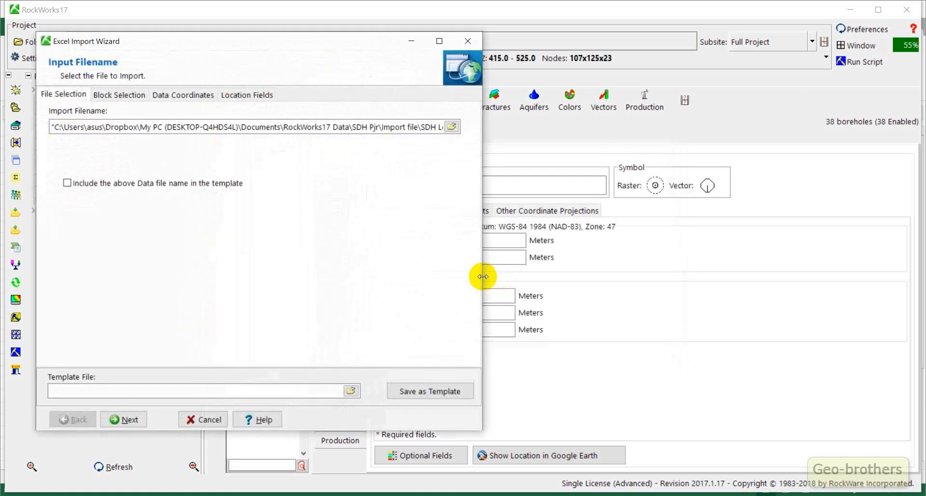
- Choose SDH Location.xlsx from the Import file folder as the workbook to import
left_click(451, 127)
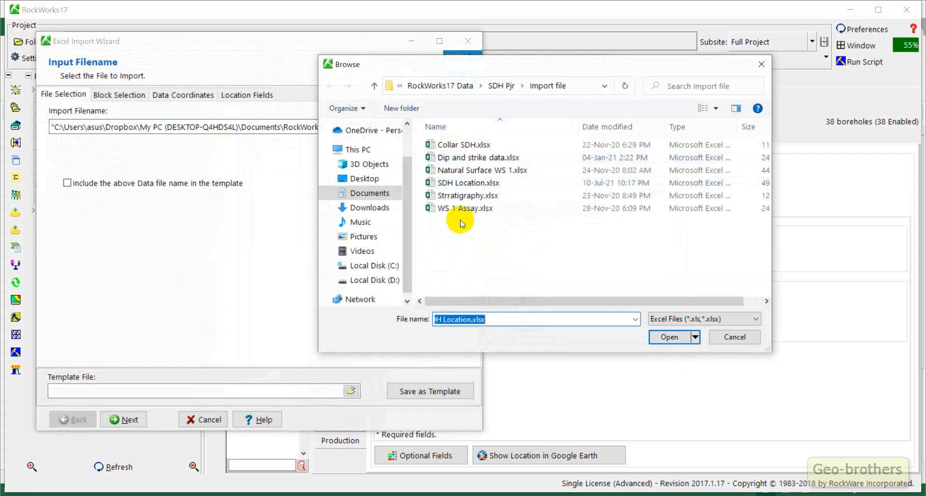
left_click(469, 186)
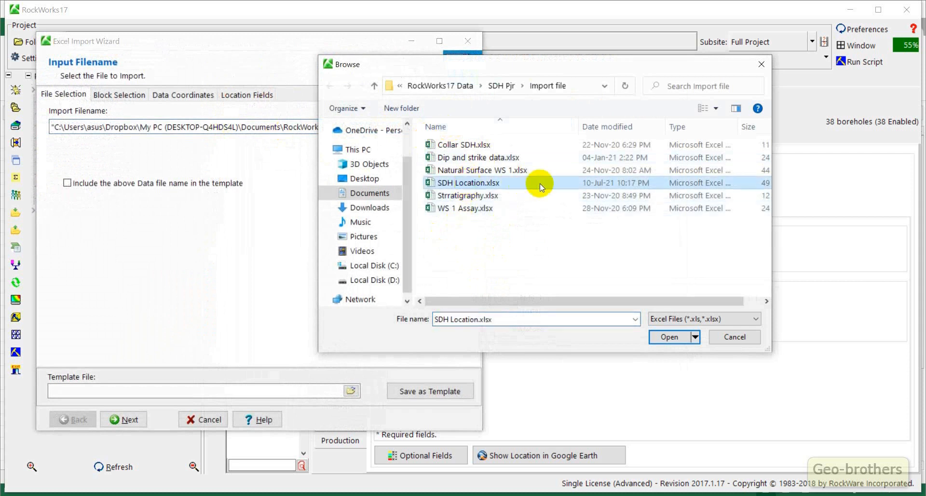
left_click(675, 337)
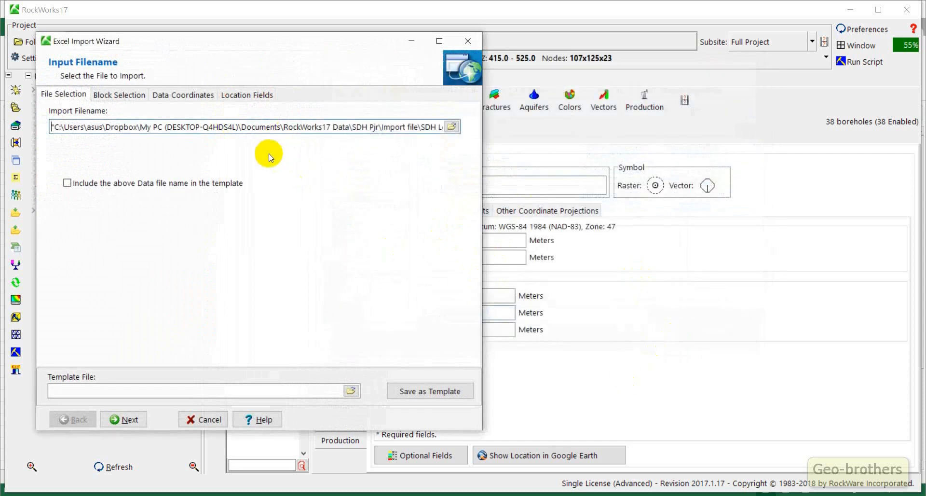
- Map the Dh Location block to the Location table and the Litho block to the Lithology table
left_click(123, 99)
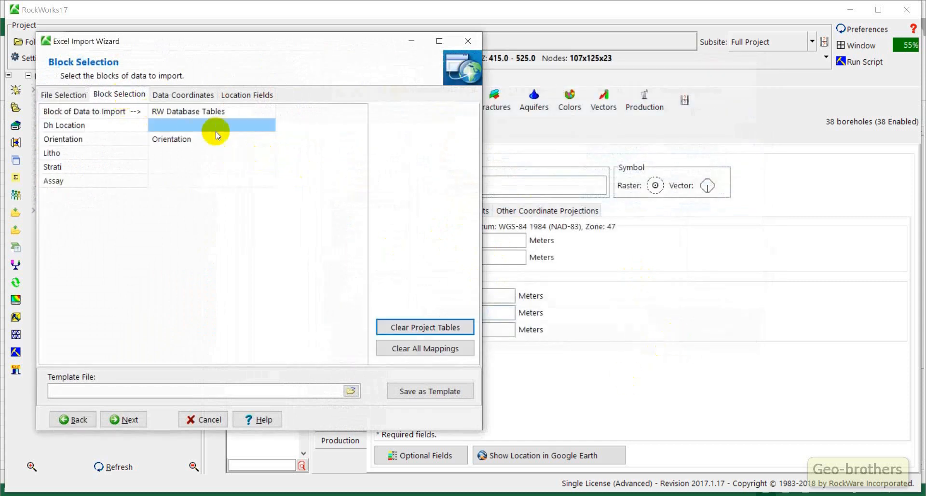
left_click(250, 128)
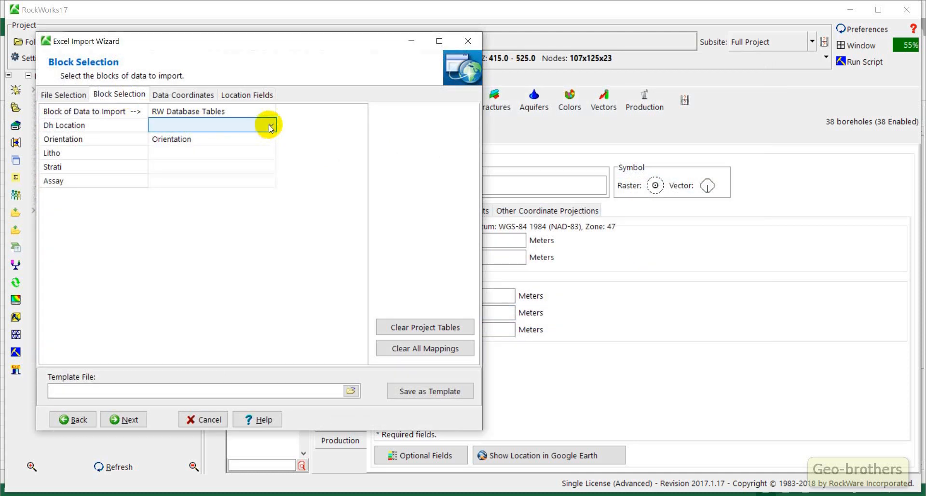
left_click(269, 124)
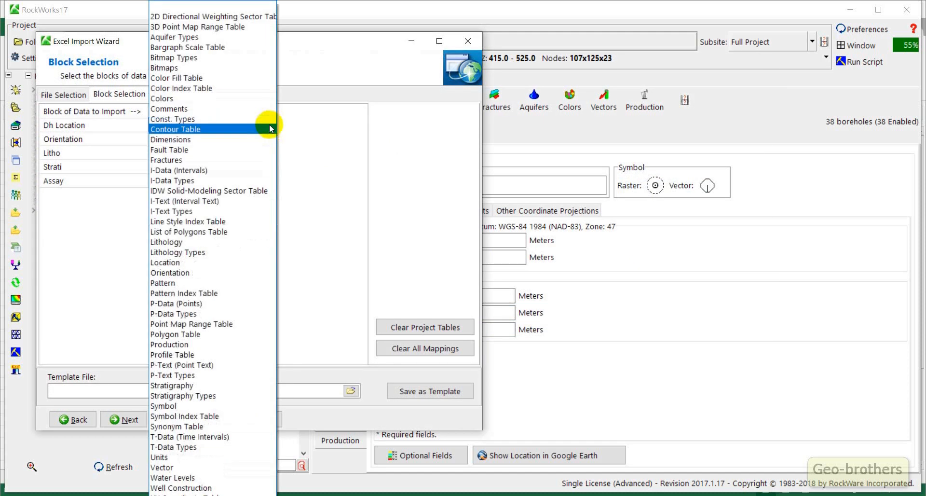
left_click(212, 263)
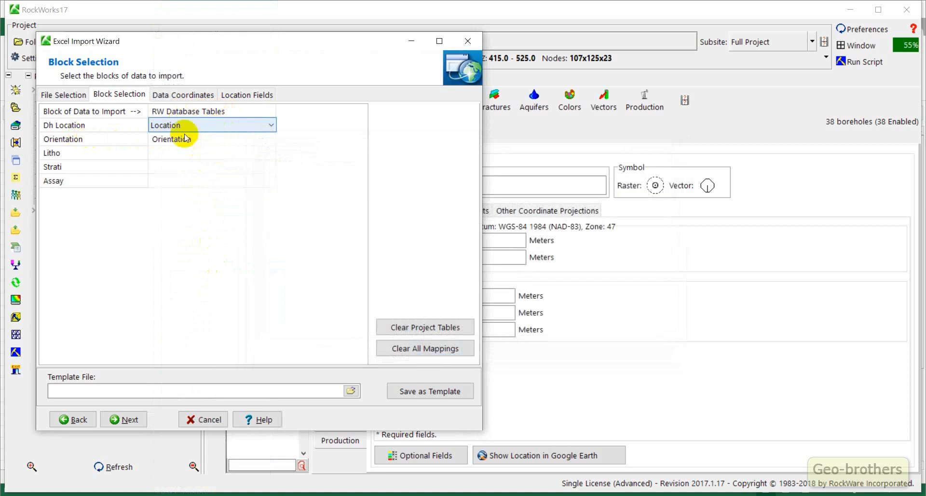
left_click(260, 152)
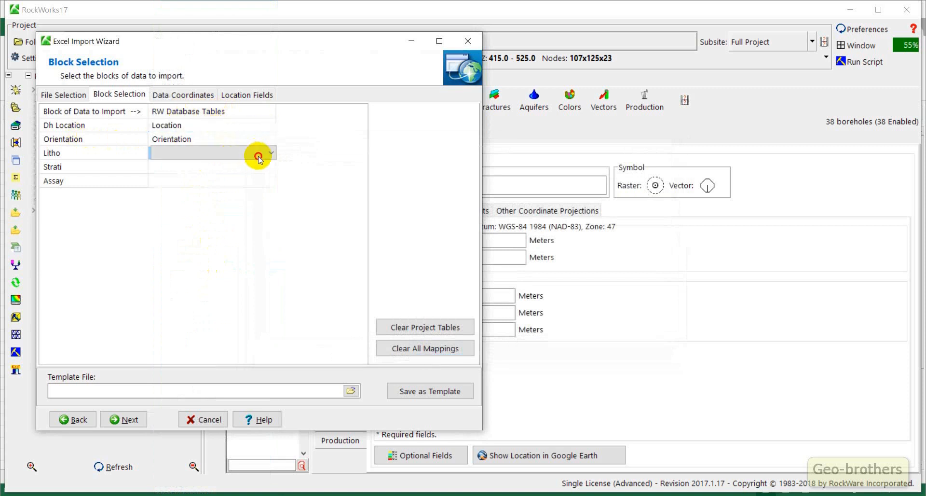
left_click(271, 153)
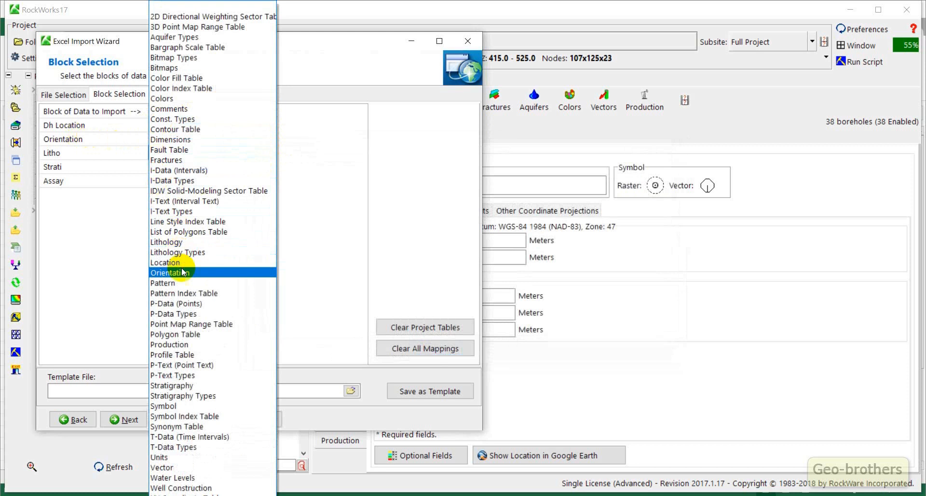
left_click(175, 242)
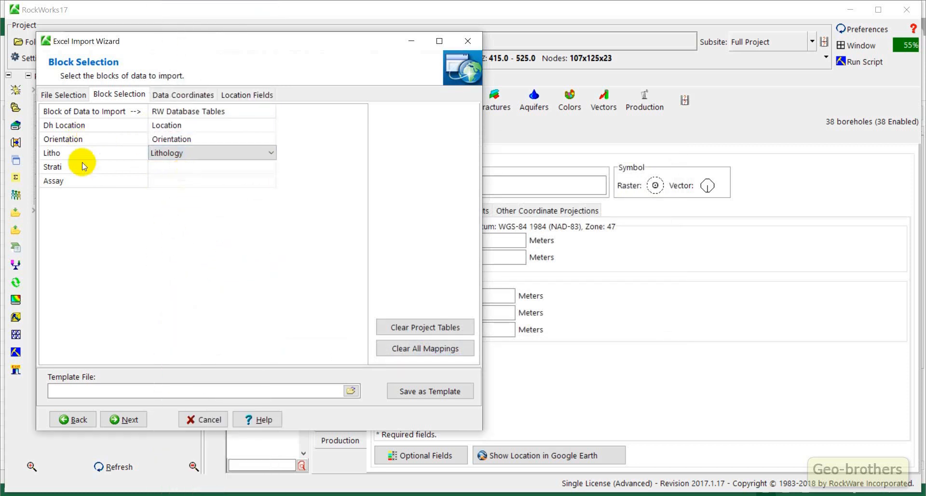
- Map the Strati block to the Stratigraphy table and the Assay block to I-Text (Interval Text)
left_click(183, 167)
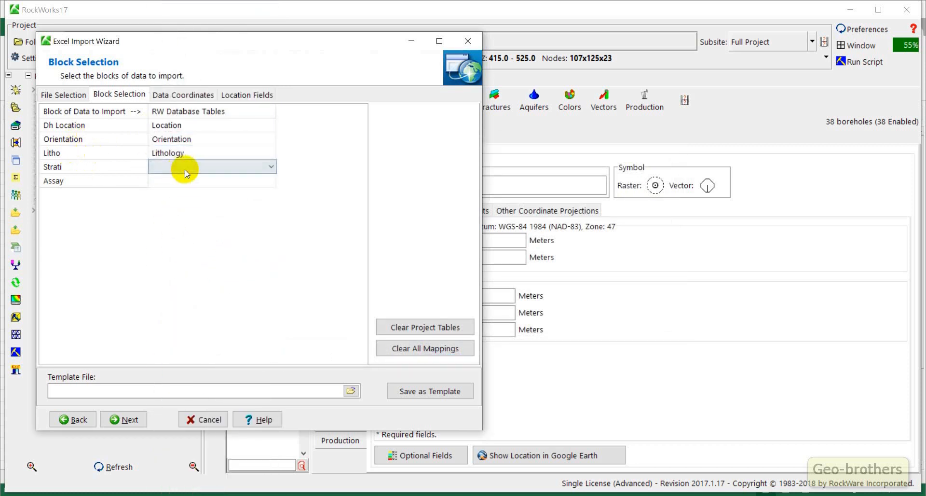
left_click(271, 167)
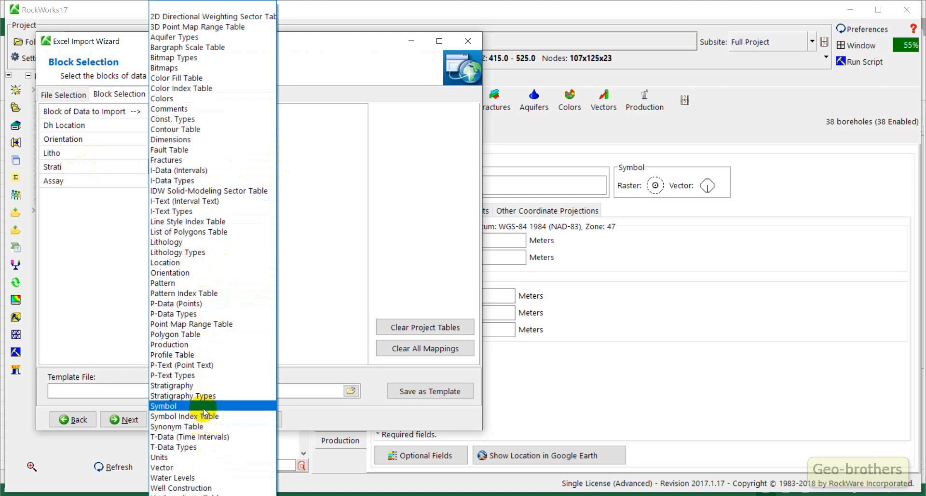
left_click(200, 385)
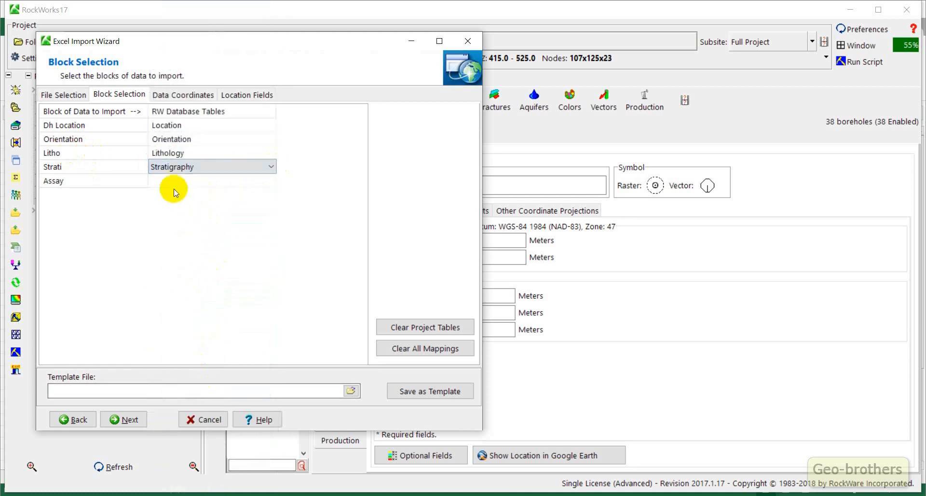
left_click(265, 182)
left_click(266, 181)
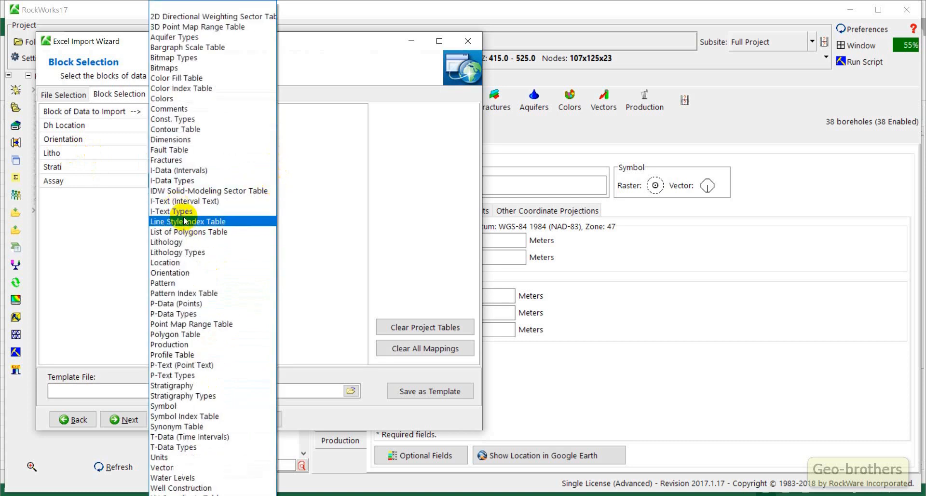
left_click(181, 201)
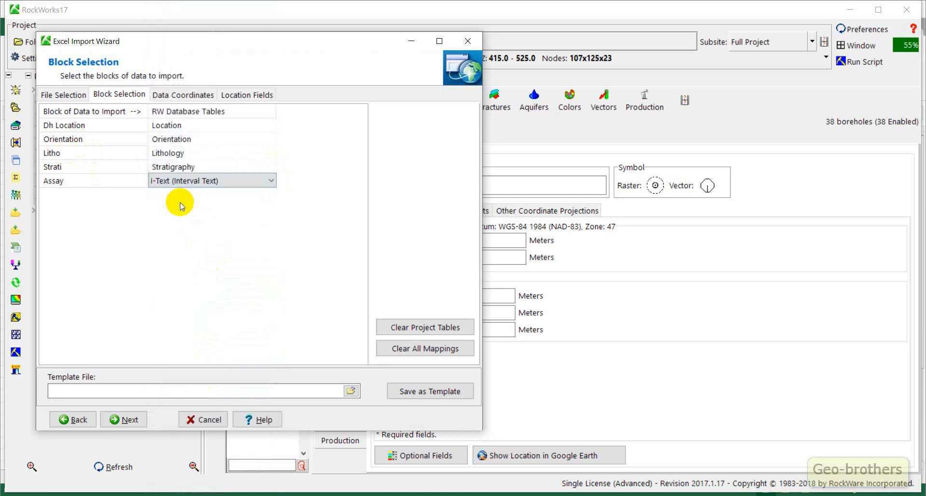
- Keep the import coordinate settings and map the location column DH_ID to Name and Elv to Elevation
left_click(200, 99)
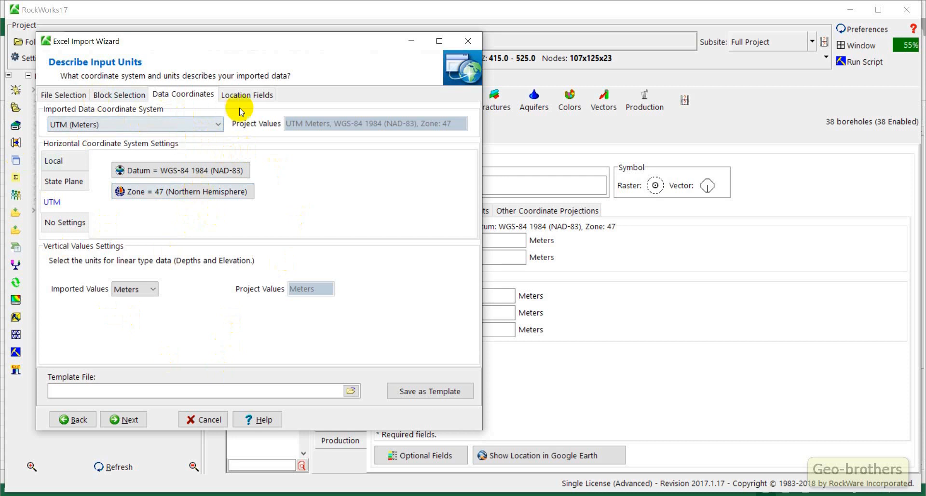
left_click(250, 94)
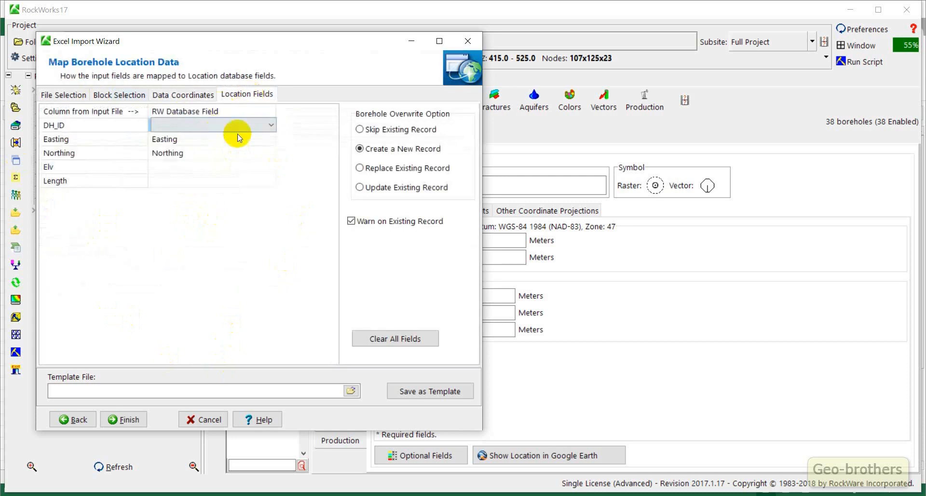
left_click(266, 125)
left_click(272, 125)
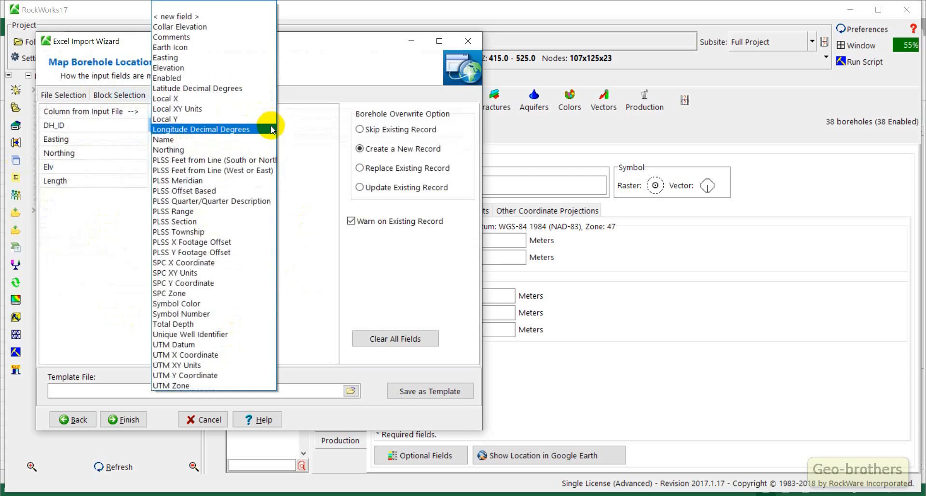
left_click(219, 139)
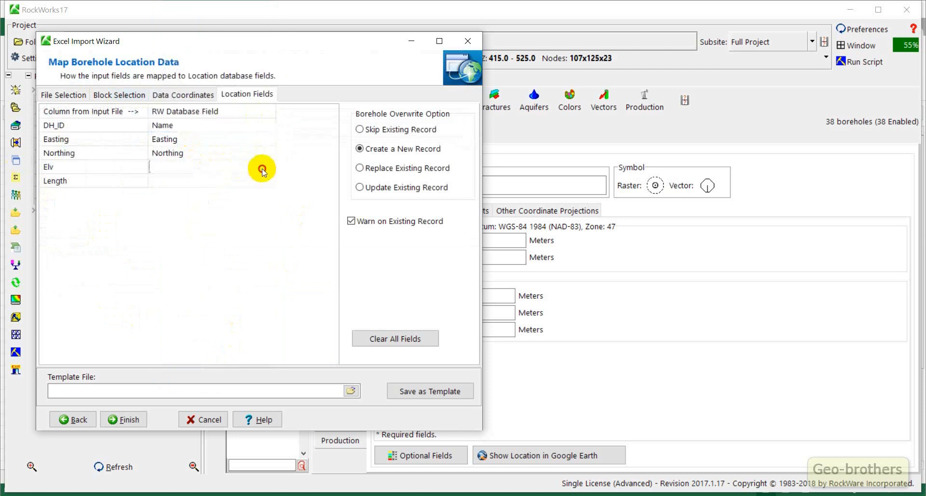
left_click(265, 166)
left_click(271, 167)
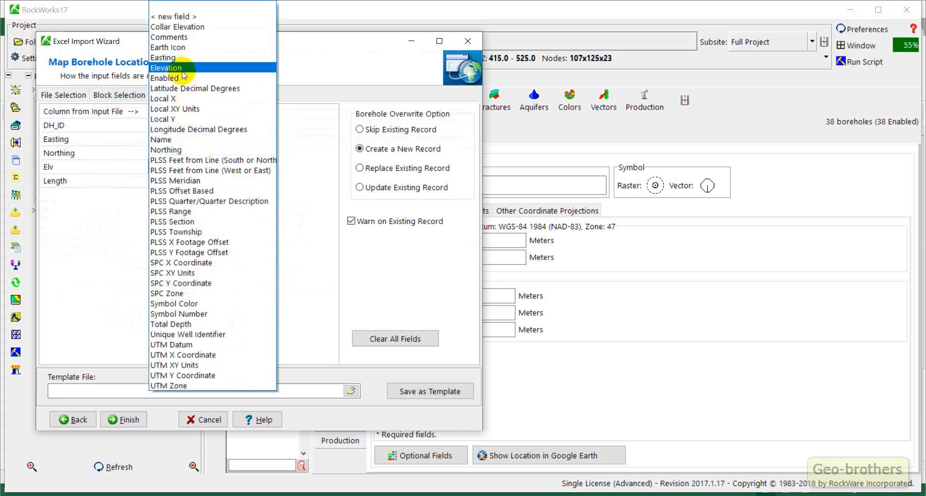
left_click(183, 70)
- Map the Length column to Total Depth and set the borehole overwrite option to Replace Existing Record
left_click(264, 181)
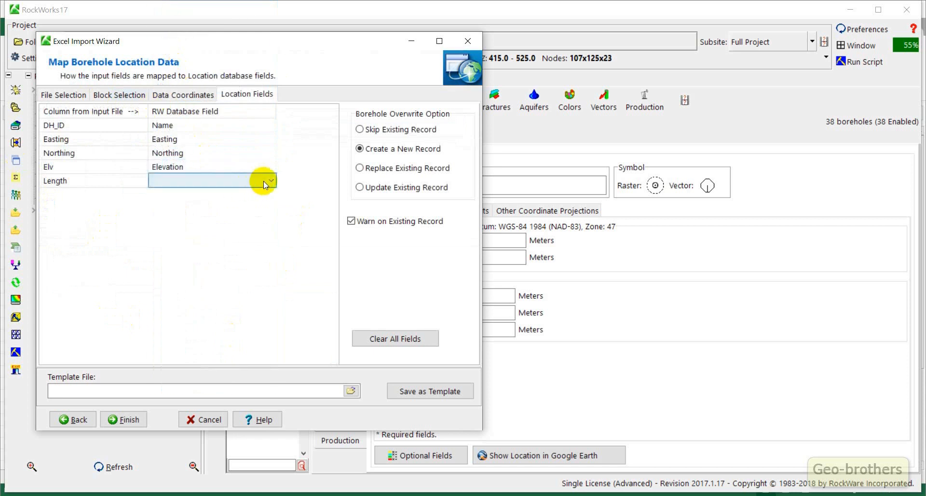
left_click(265, 182)
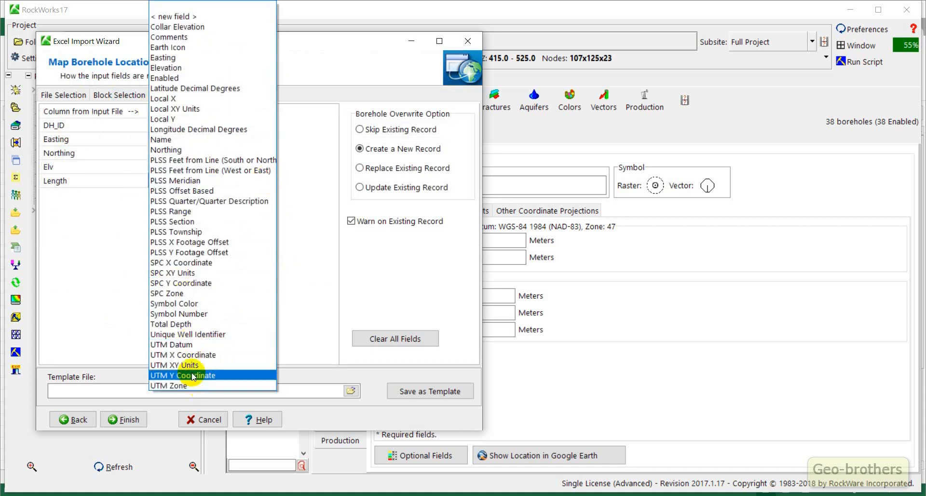
left_click(190, 325)
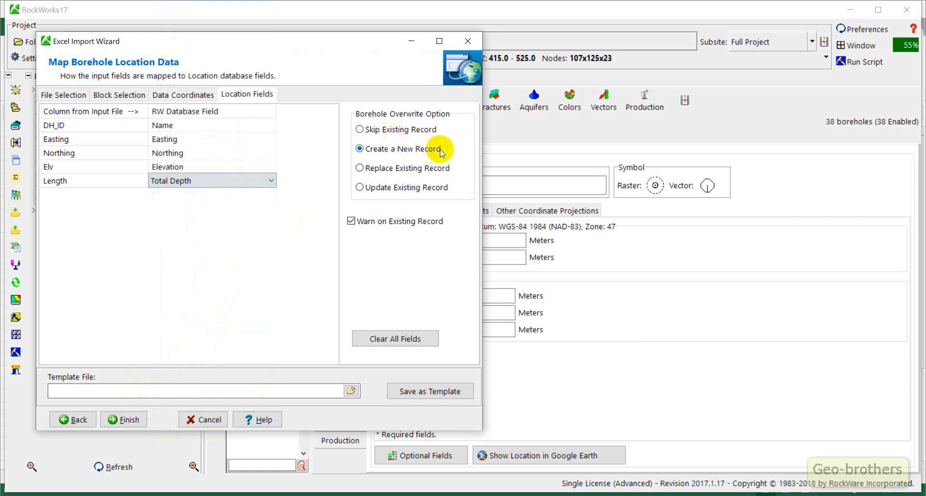
left_click(361, 168)
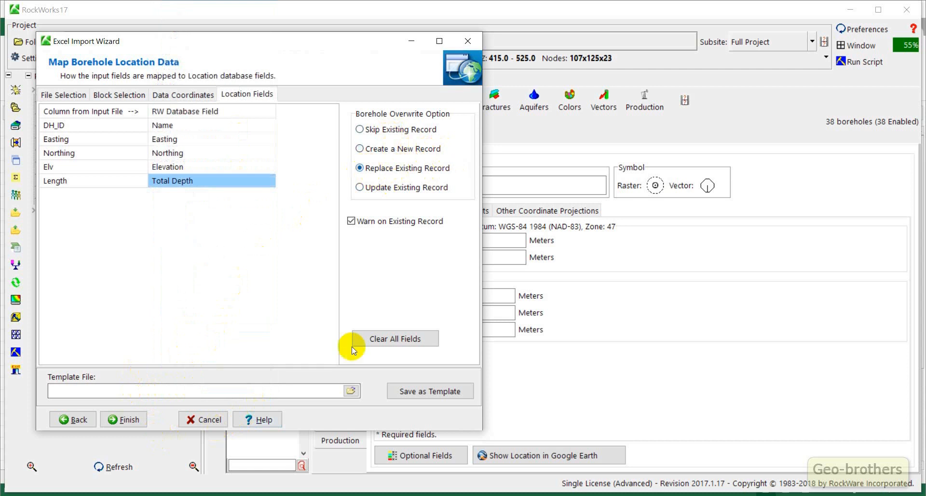
- Run the import with the UTM Meters, WGS-84, Zone 47 units and apply Replace to all duplicate boreholes
left_click(133, 421)
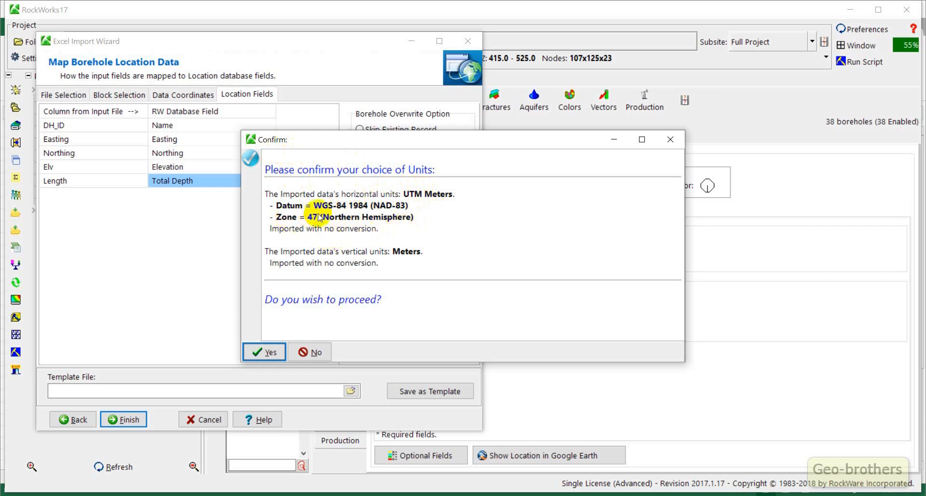
left_click(271, 354)
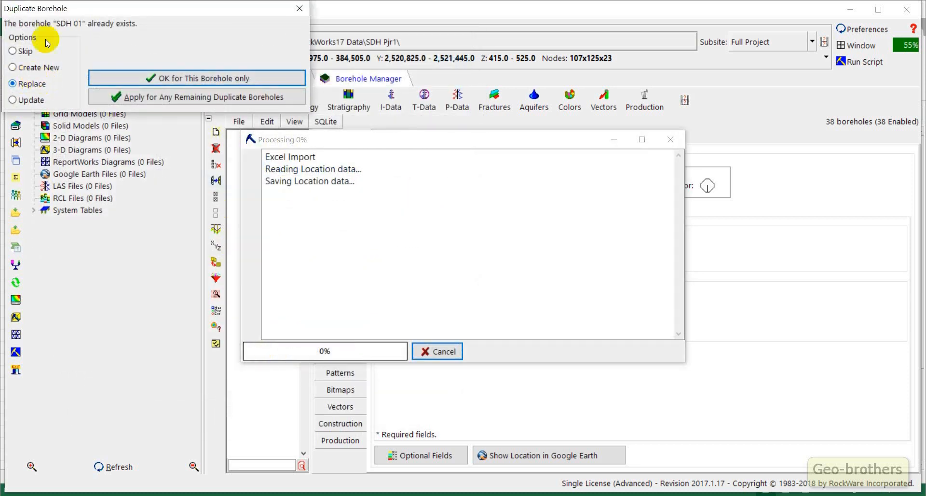
left_click(189, 98)
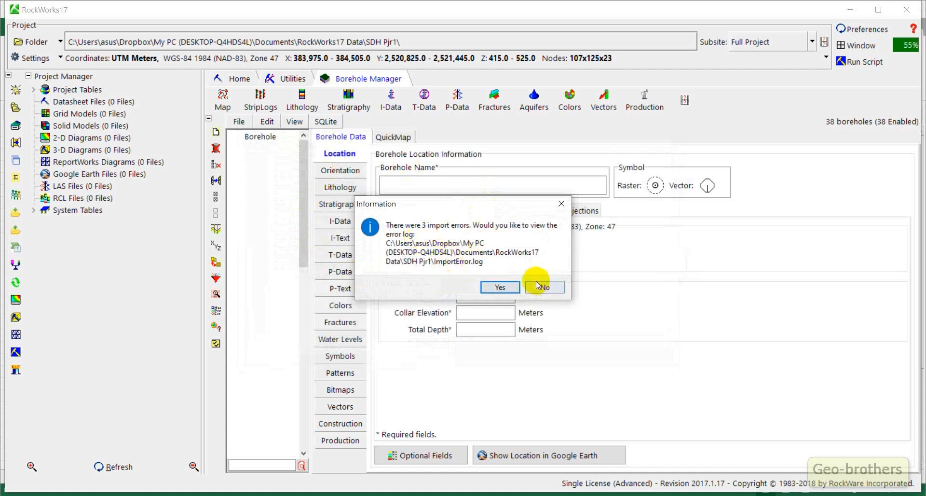
- Read through the import error log for missing boreholes and close it
left_click(501, 287)
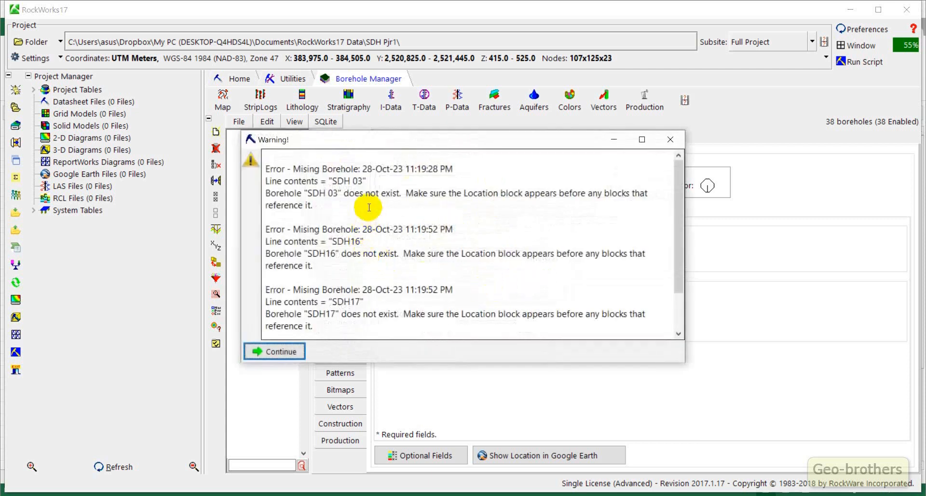
scroll(369, 207, "down", 2)
scroll(369, 208, "up", 2)
left_click(294, 352)
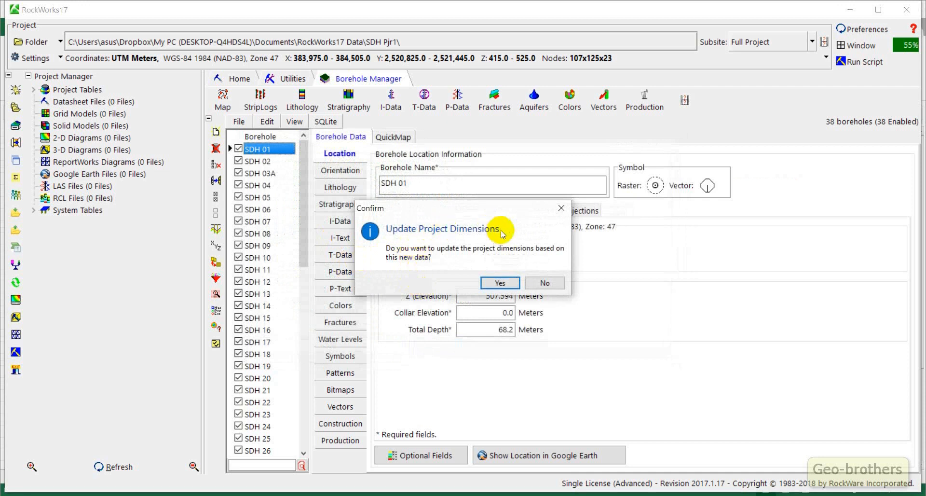
- Update the project dimensions by scanning all boreholes, with point-distance XY spacing and vertical-distance Z spacing, and accept them
left_click(505, 283)
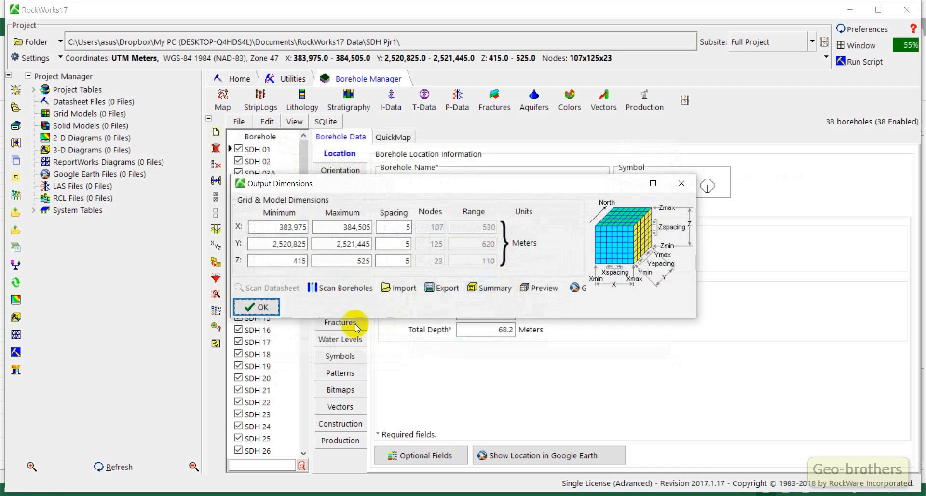
left_click(354, 290)
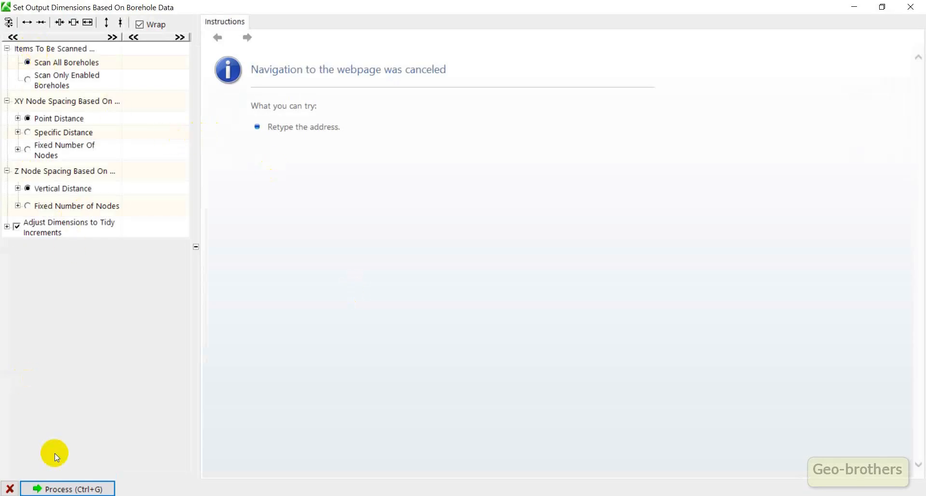
left_click(77, 489)
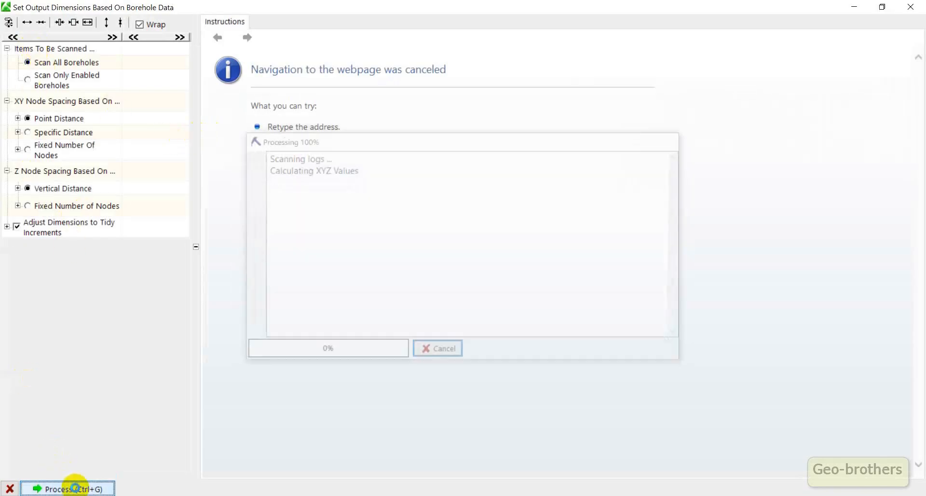
left_click(250, 307)
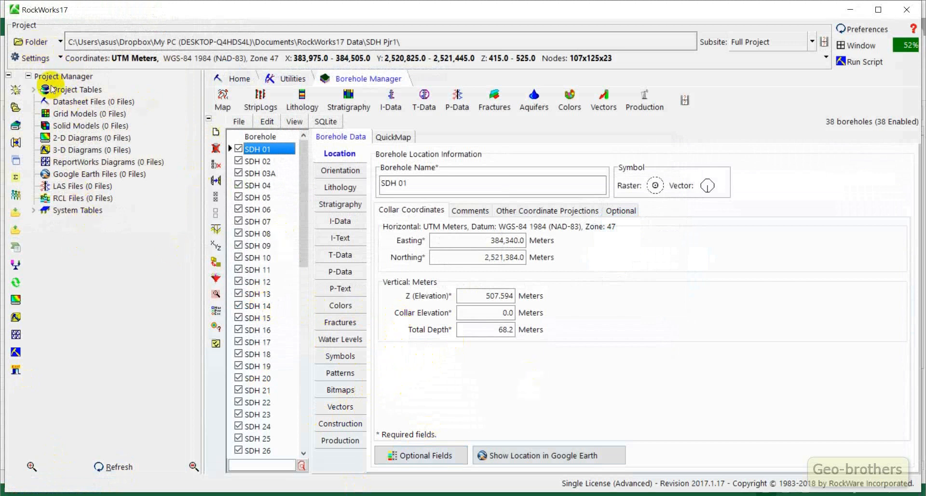
- Review the project's grid dimensions and borehole SDH 01's imported orientation, lithology, stratigraphy and I-Data tables
left_click(60, 58)
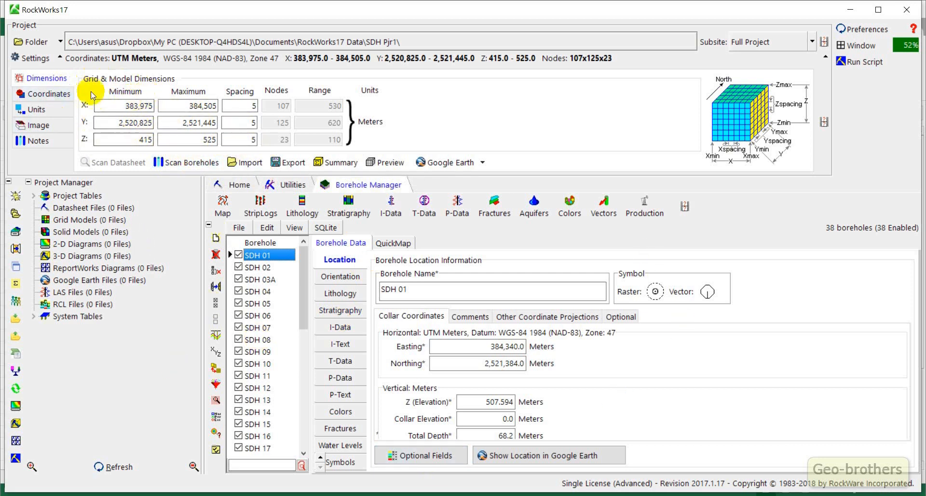
left_click(59, 58)
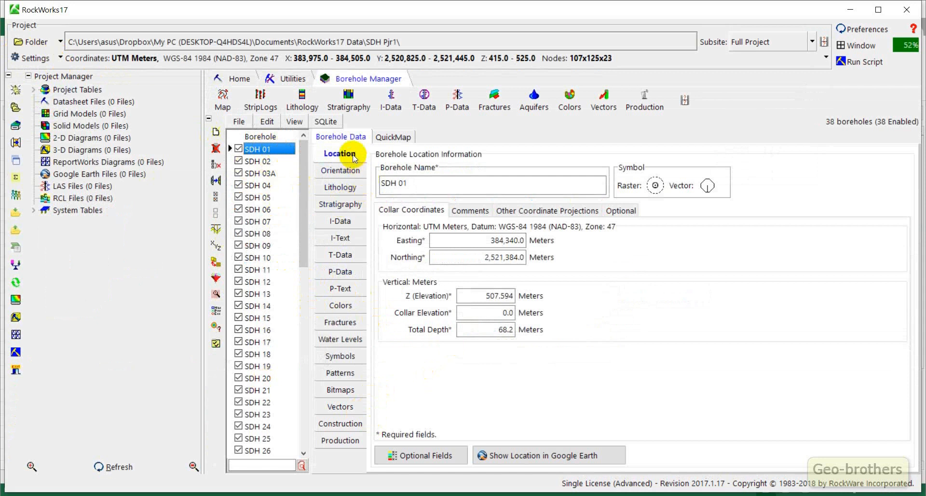
left_click(353, 172)
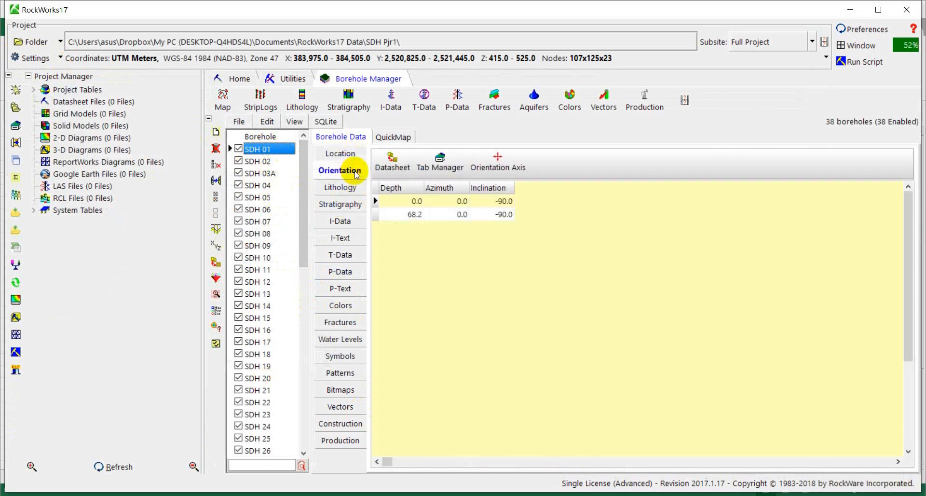
left_click(357, 193)
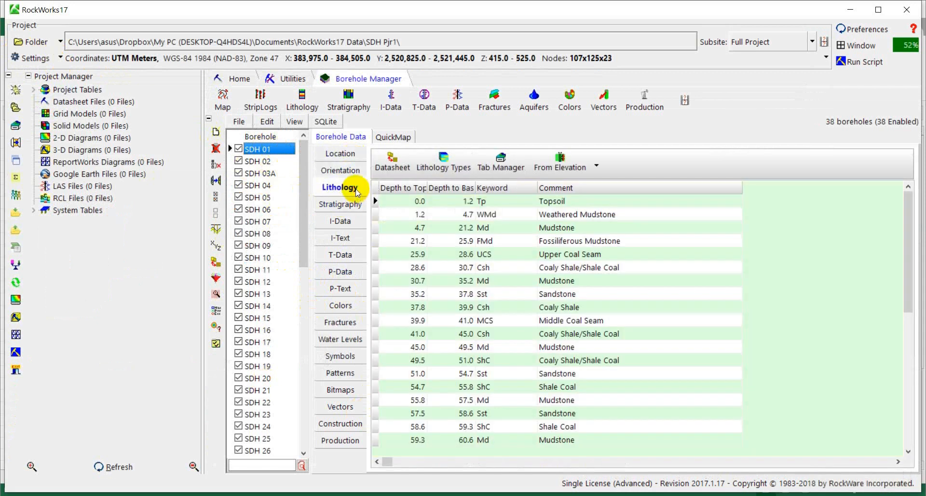
left_click(355, 207)
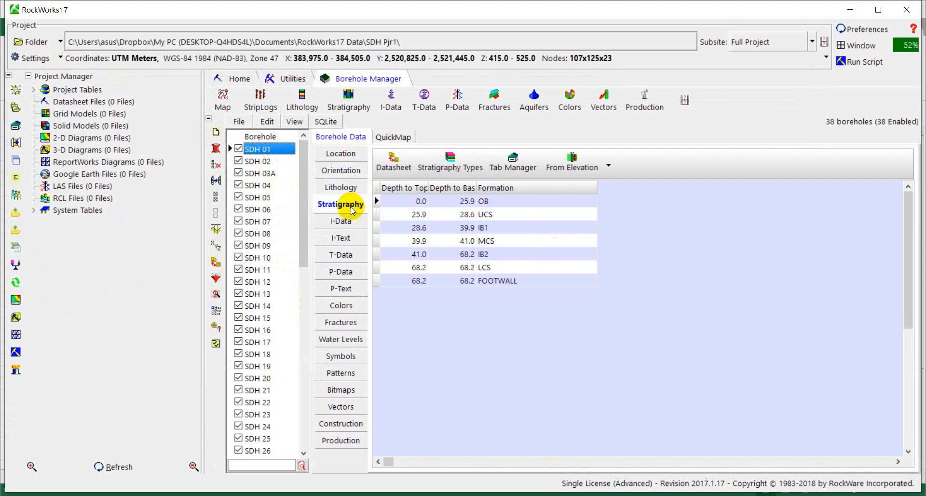
left_click(350, 220)
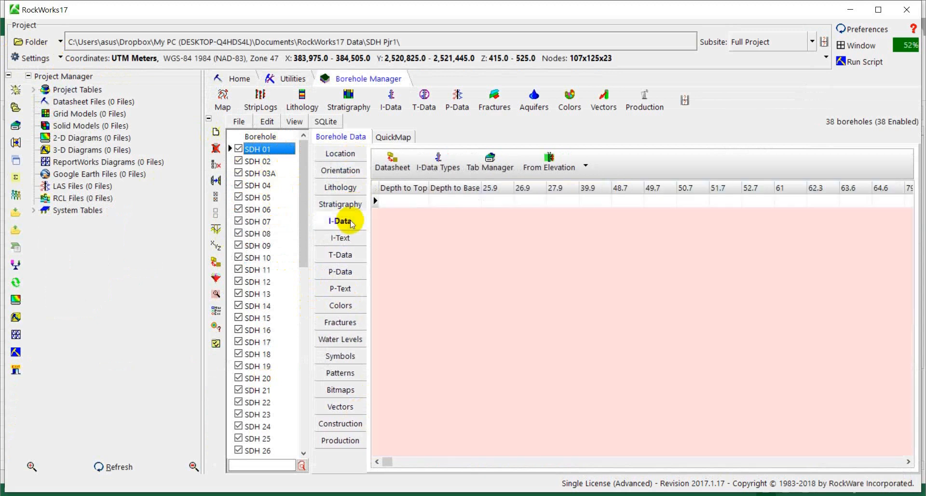